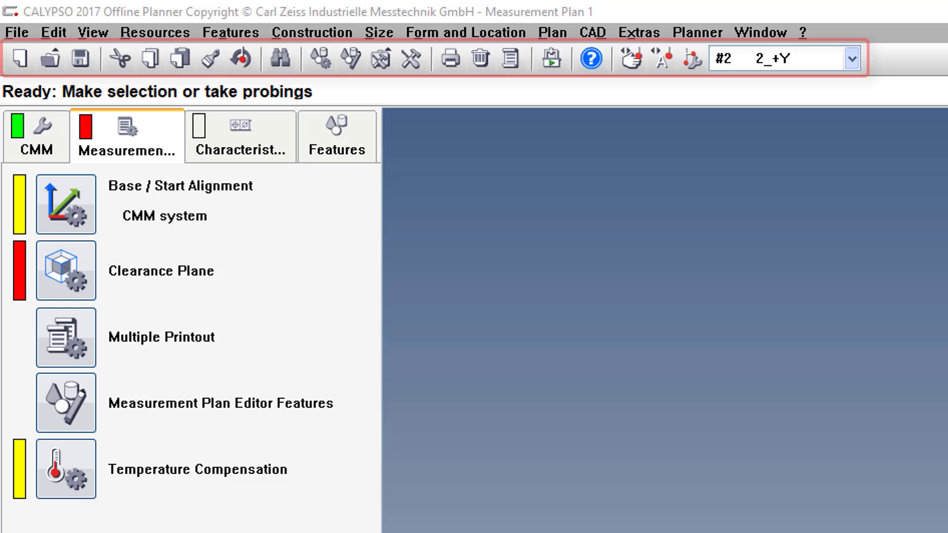
Step: Open the Toolbar Editor and remove the red circular-arrow button located between the brush and the binoculars
key("alt")
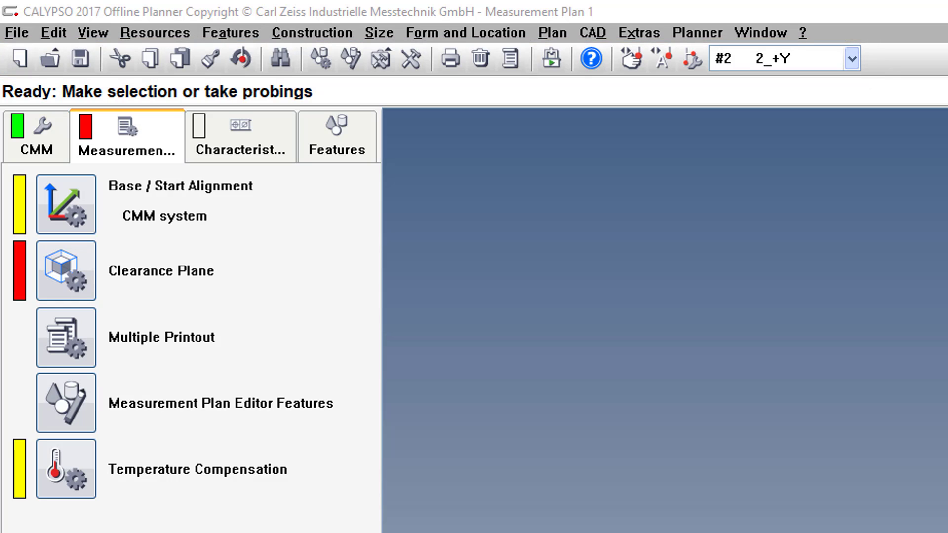
left_click(88, 31)
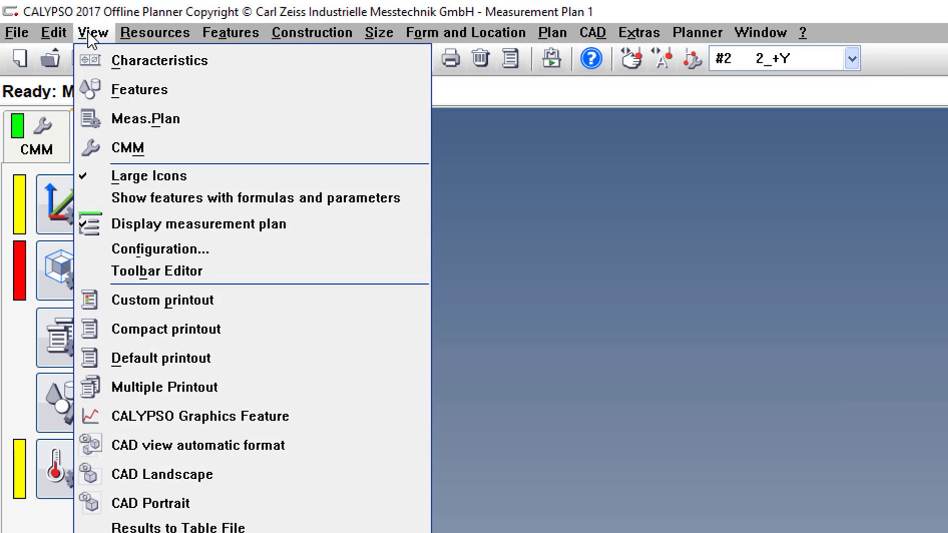
left_click(224, 269)
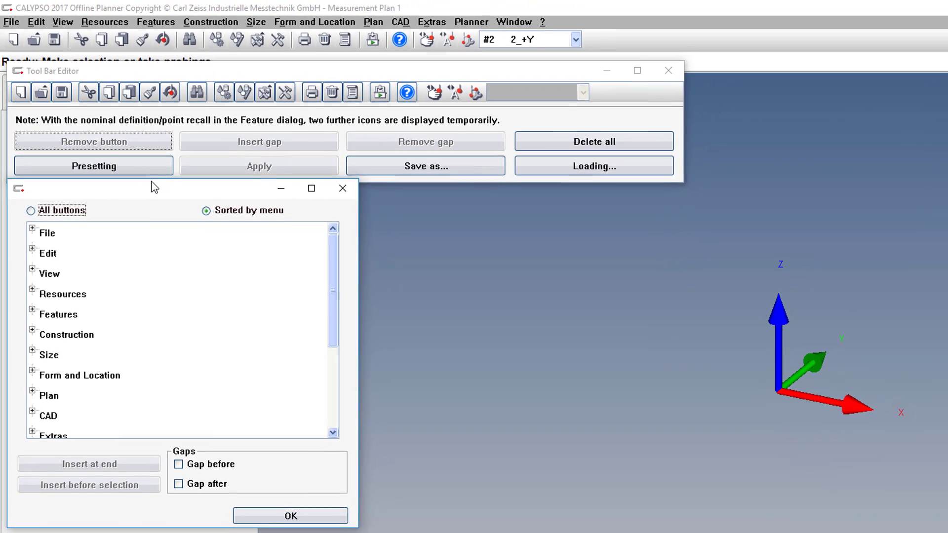
left_click(172, 99)
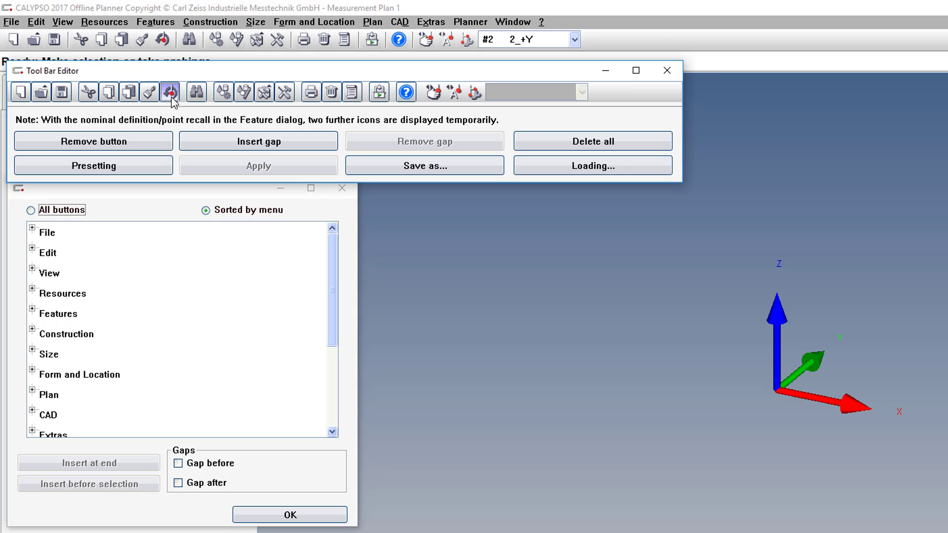
left_click(142, 143)
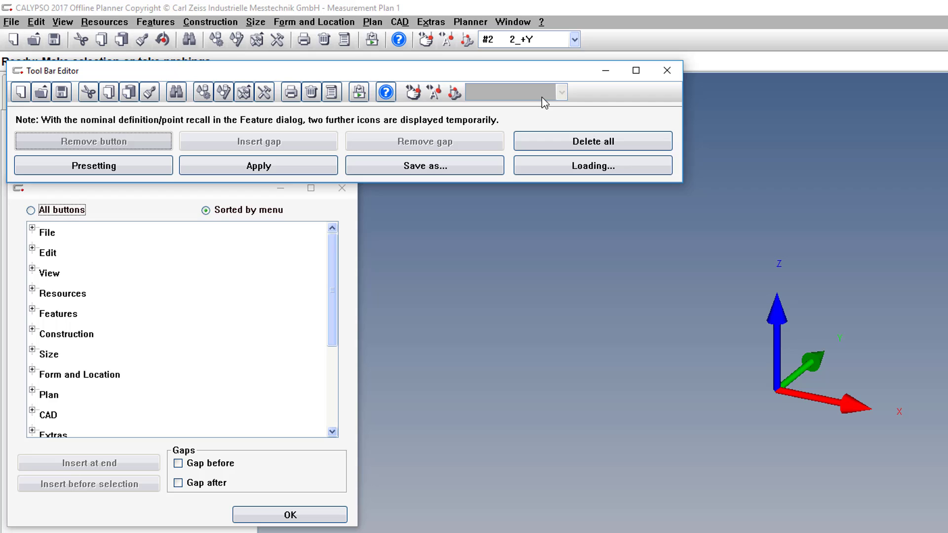
Step: Add the Circle feature button to the toolbar directly before the shapes-and-gear button
left_click(203, 94)
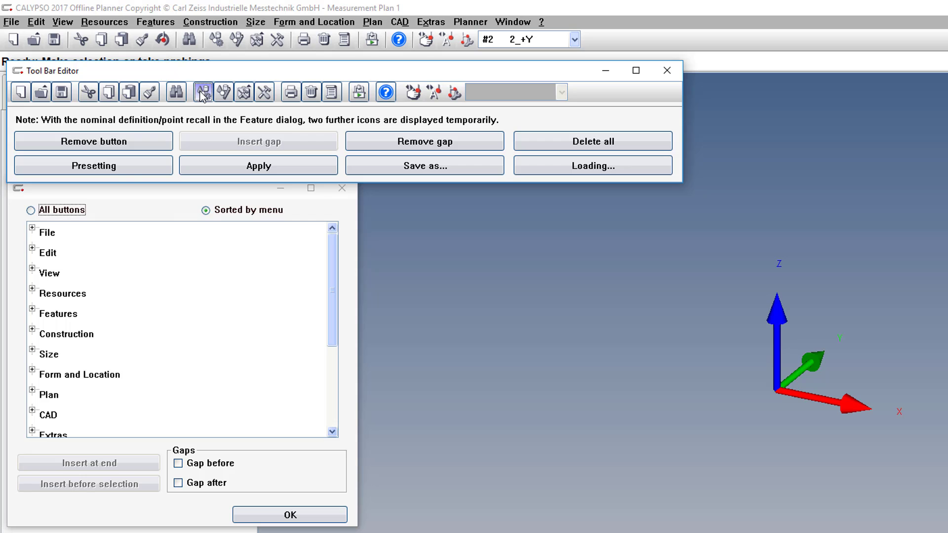
double_click(46, 312)
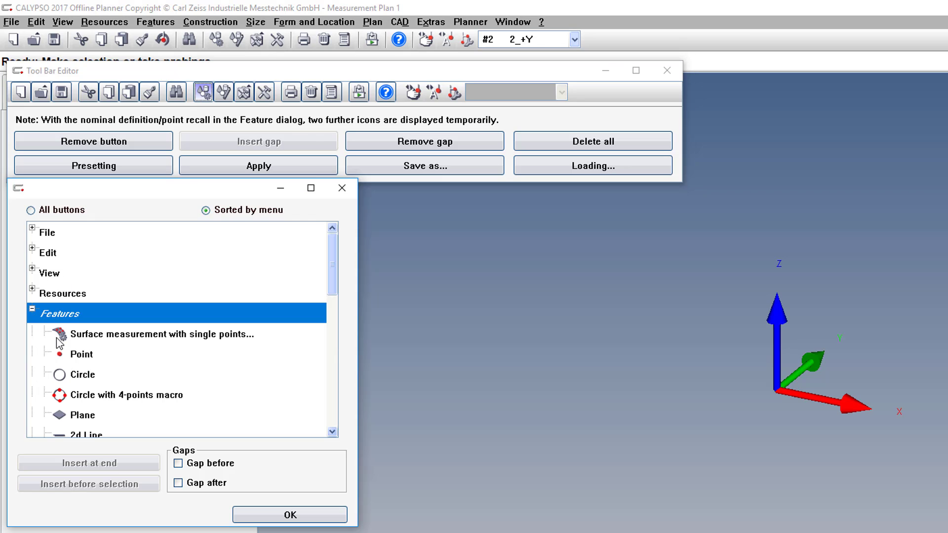
left_click(89, 378)
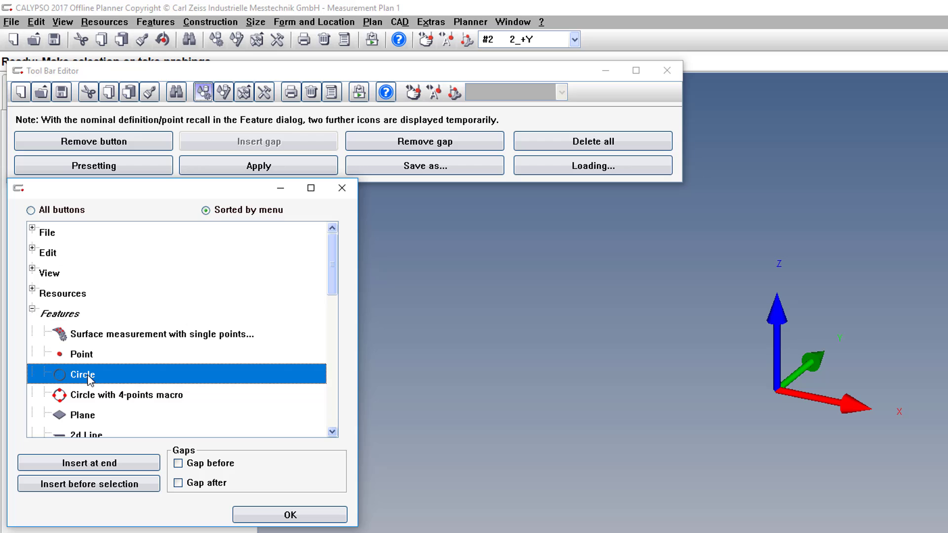
left_click(98, 488)
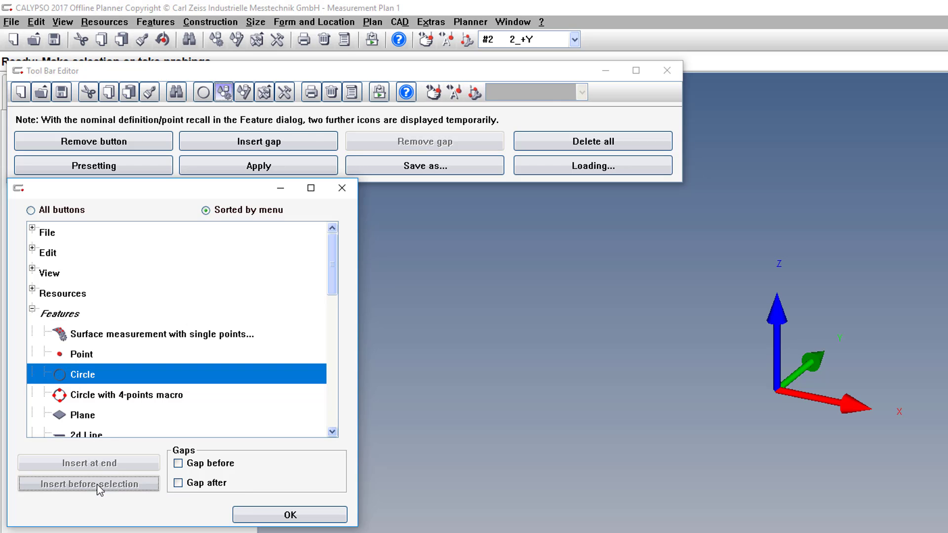
Step: Move the CNC-Start button to the beginning of the toolbar by removing it and reinserting it before the new-file button
left_click(379, 93)
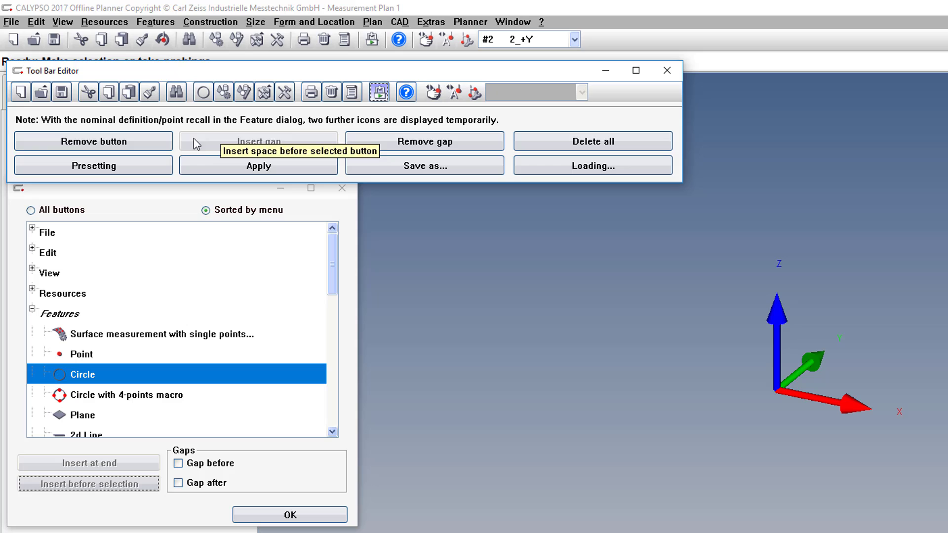
left_click(151, 142)
left_click(20, 93)
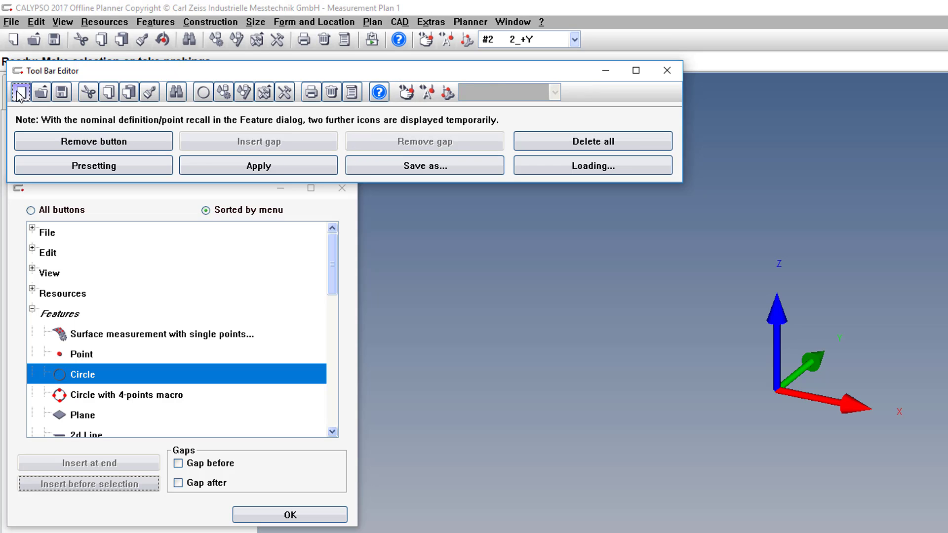
left_click(32, 309)
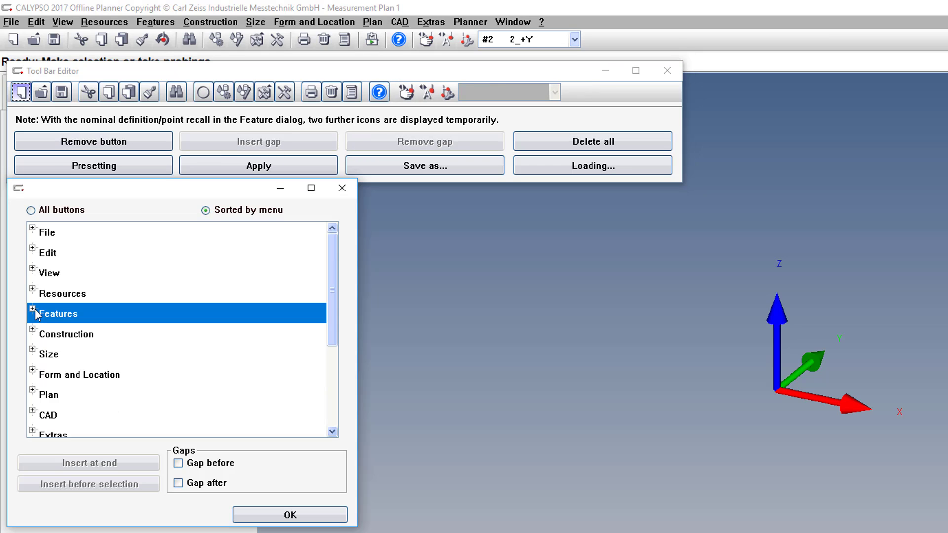
left_click(33, 390)
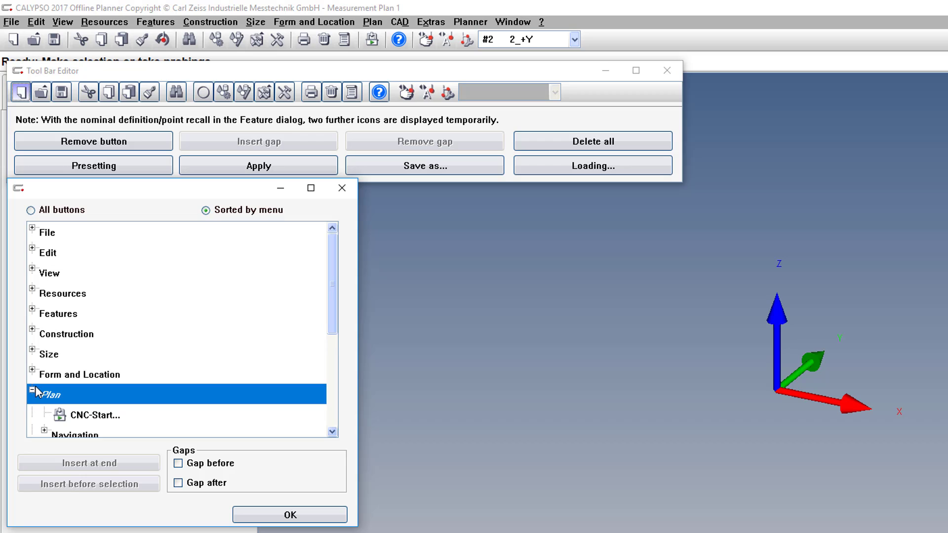
left_click(89, 419)
left_click(117, 485)
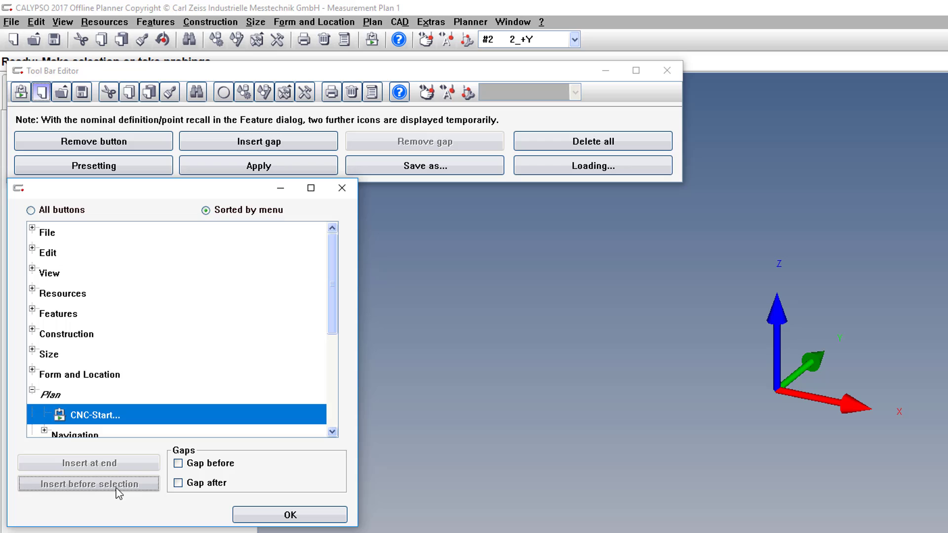
Step: Insert a gap before the crossed-tools button in the edited toolbar
left_click(306, 94)
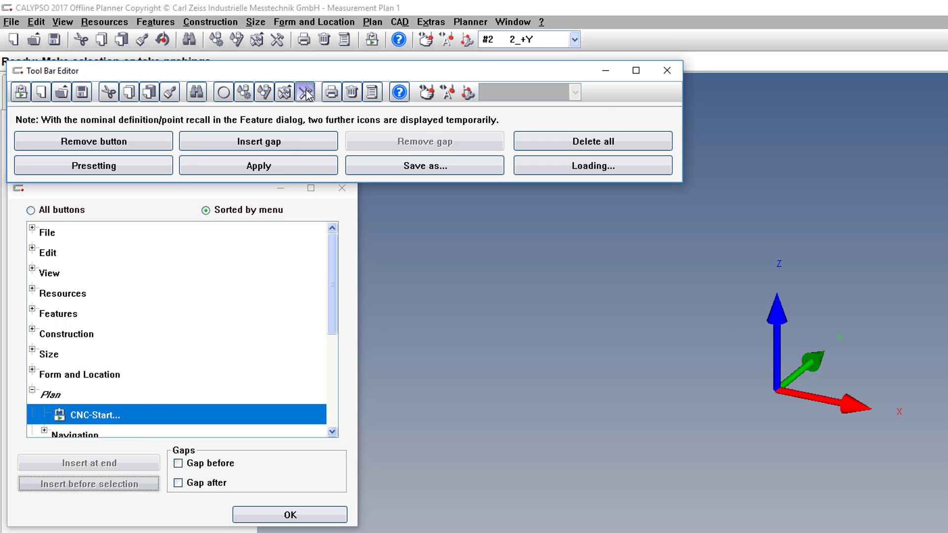
left_click(294, 142)
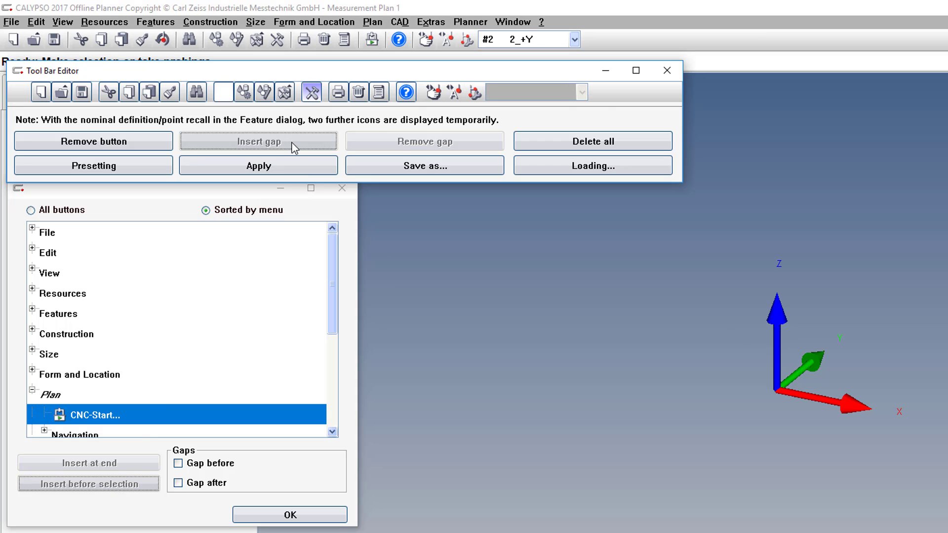
Step: Insert a gap before the second shapes button, just after the shapes-and-gear one, and remove that gap again
left_click(265, 96)
left_click(260, 142)
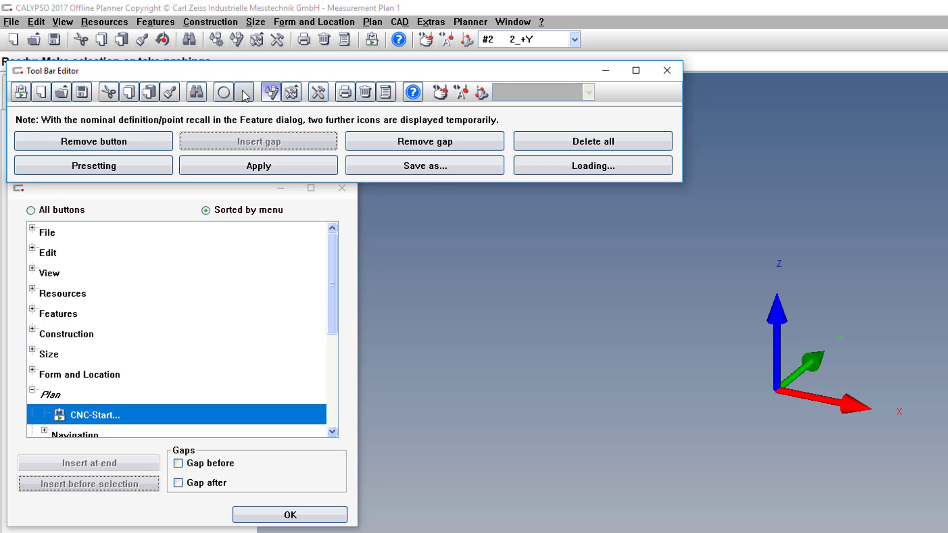
left_click(407, 141)
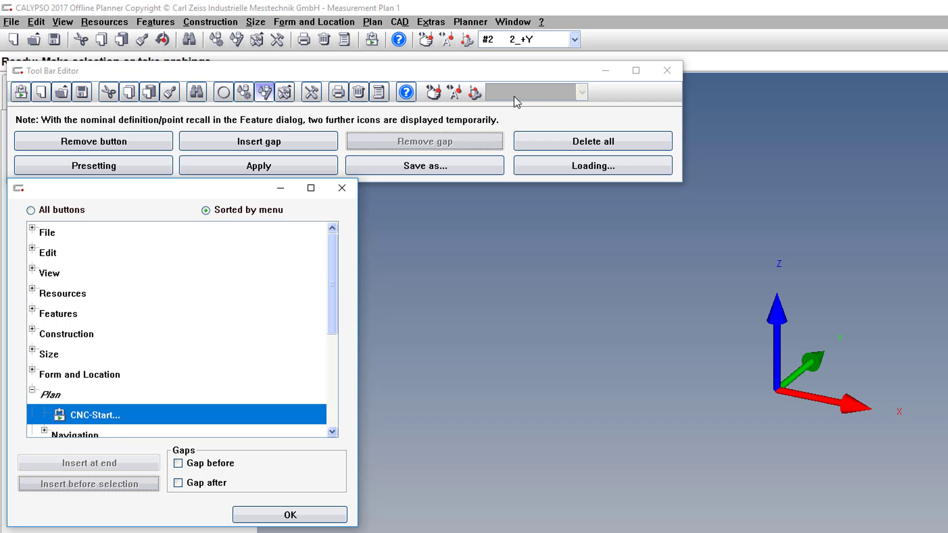
Step: Apply the toolbar changes and save the toolbar configuration as MyToolbar in the CALYPSO folder
left_click(322, 166)
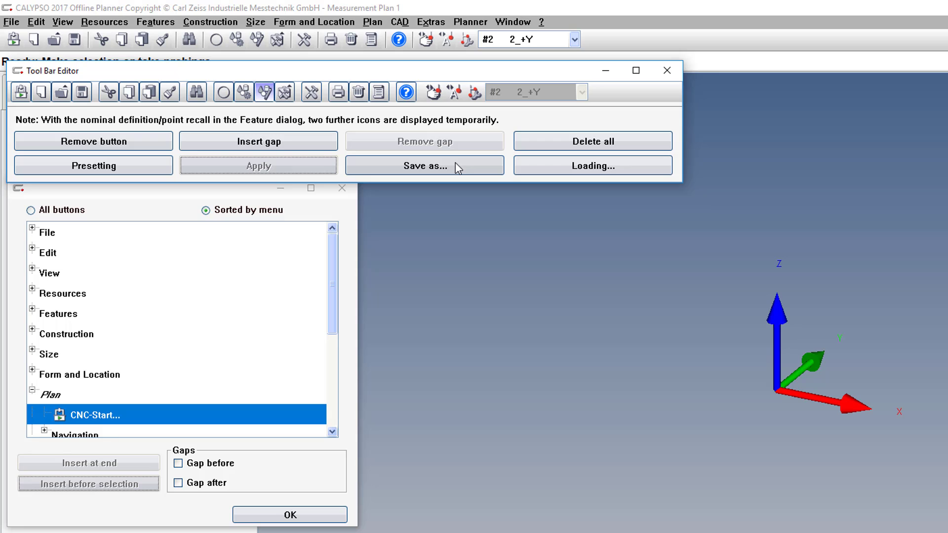
left_click(425, 165)
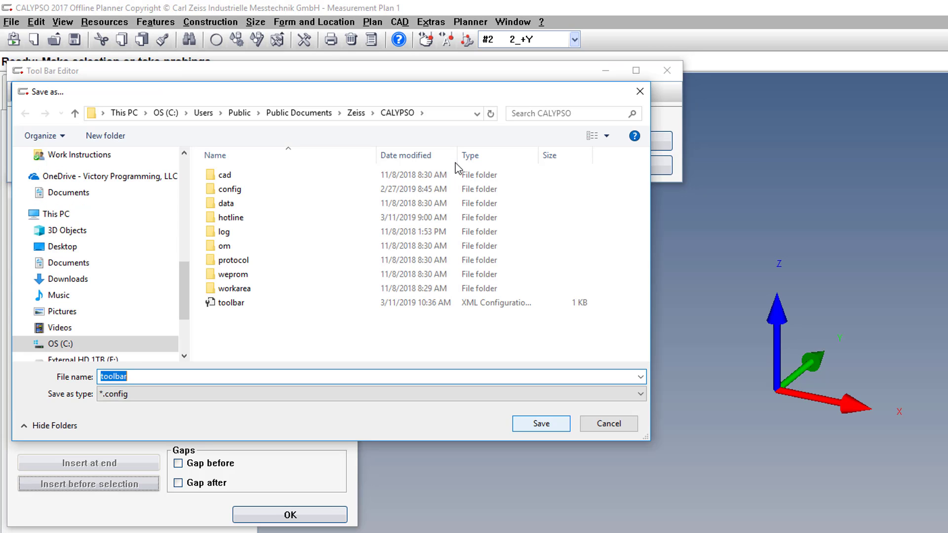
type("MyToolbar")
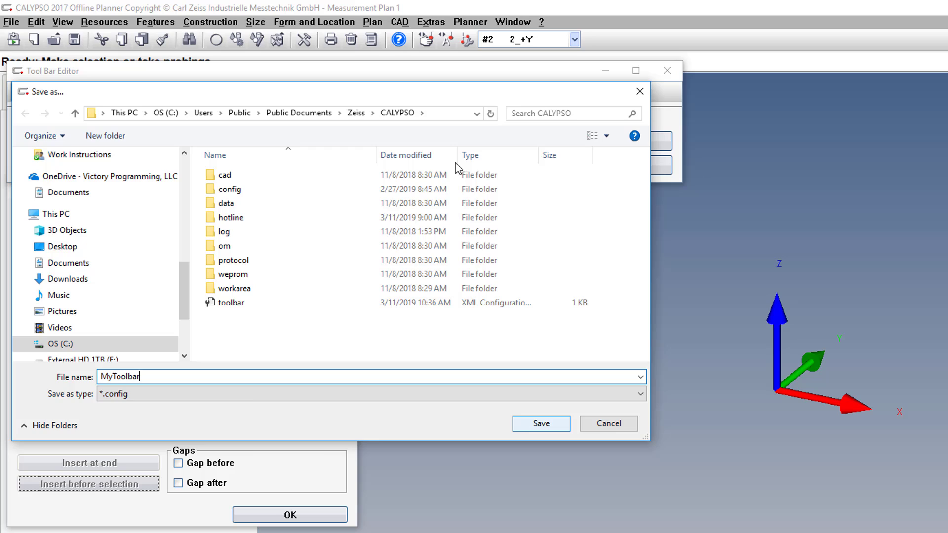
key("Return")
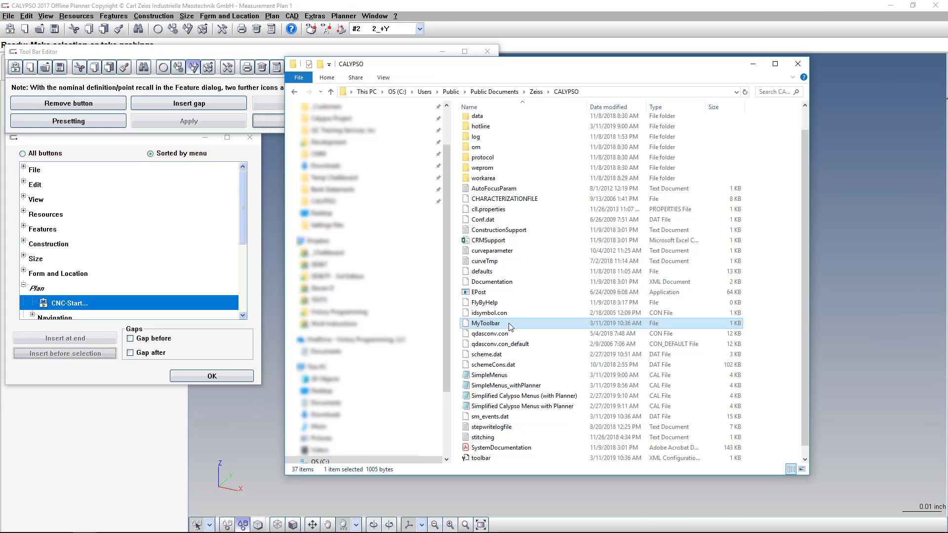
Step: In File Explorer, rename the MyToolbar file to MyToolbar.config
left_click(511, 326)
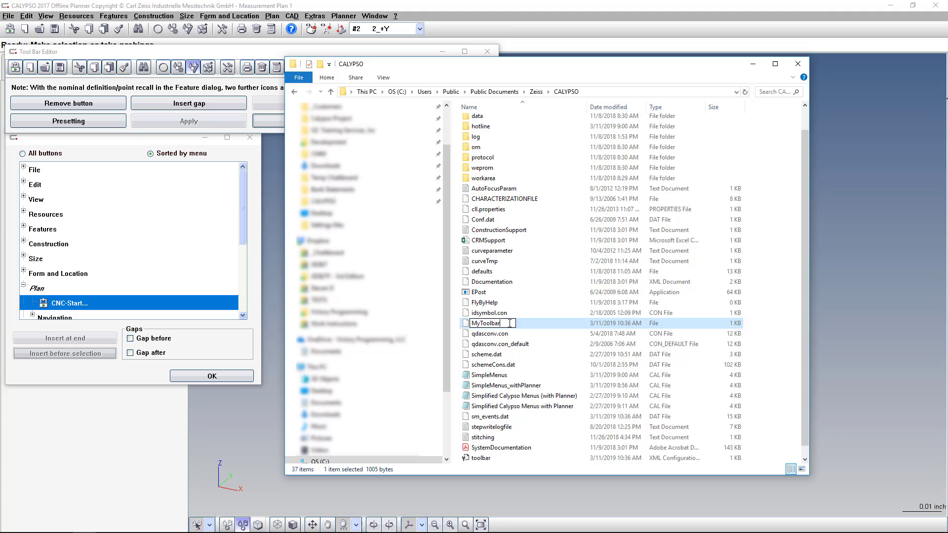
type(".config")
key("Return")
Step: Switch back to CALYPSO and load the MyToolbar configuration into the Toolbar Editor
left_click(366, 52)
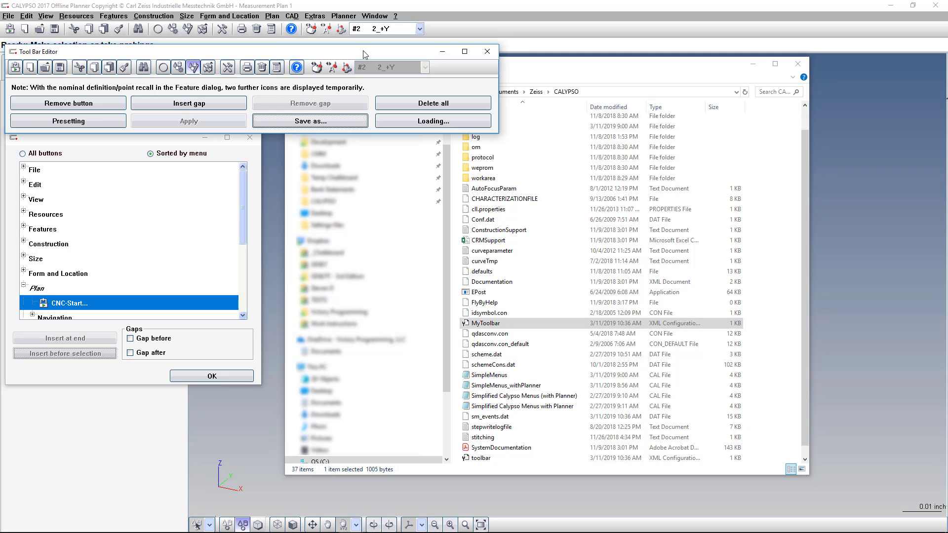
left_click(407, 123)
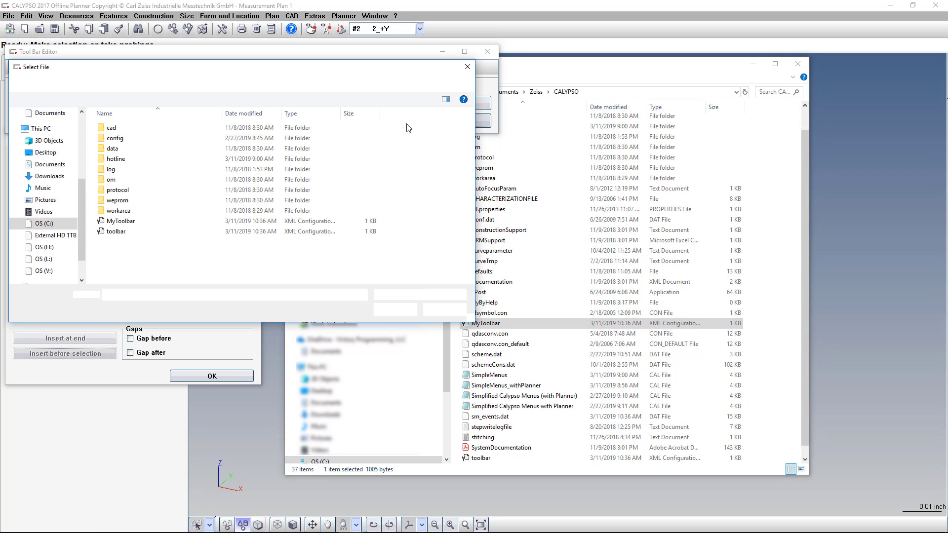
left_click(121, 222)
left_click(400, 309)
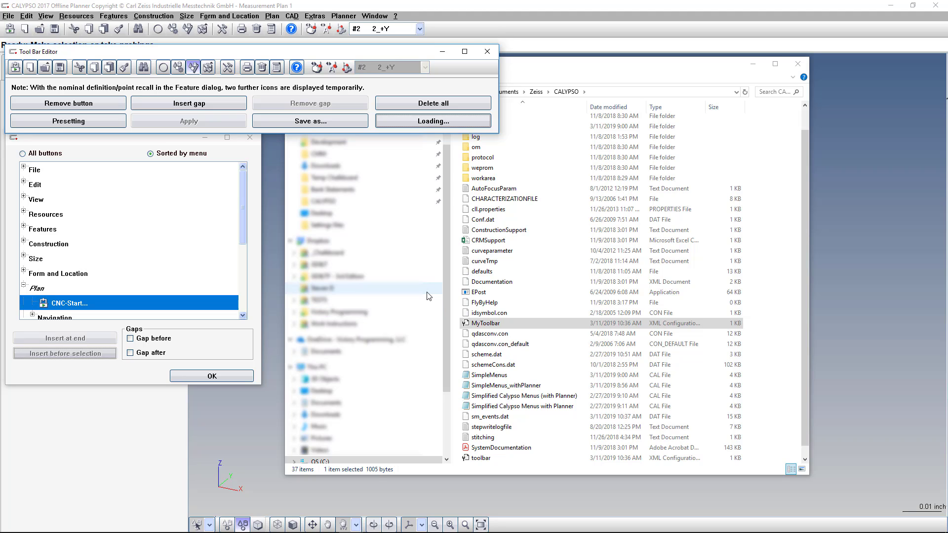
Step: Load the CalypsoToolbar_Custom configuration from the Settings files folder and apply it to the main toolbar
left_click(452, 127)
key("Return")
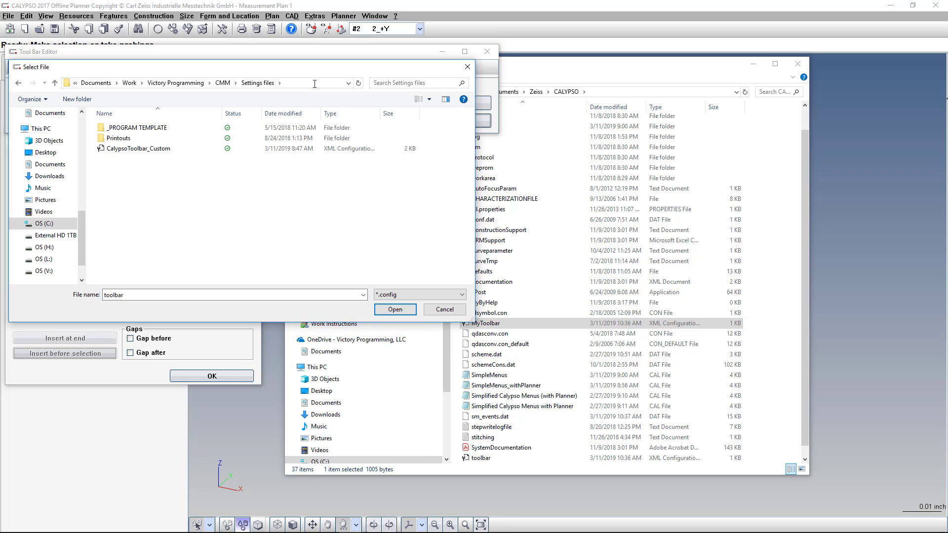
double_click(186, 148)
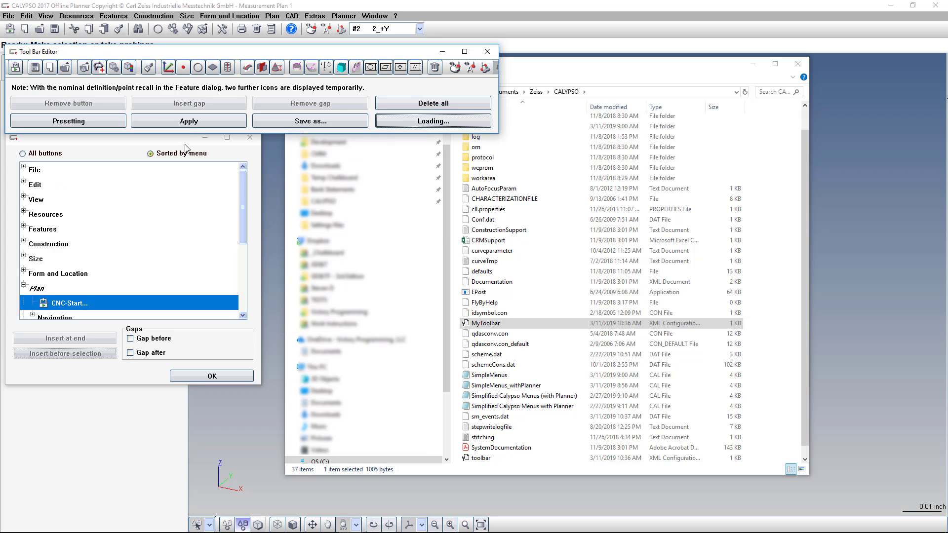
left_click(194, 123)
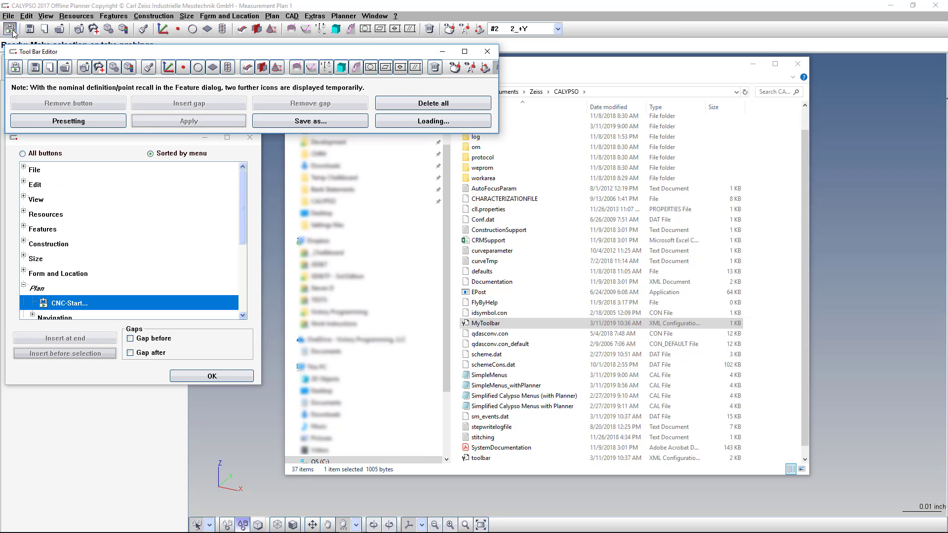